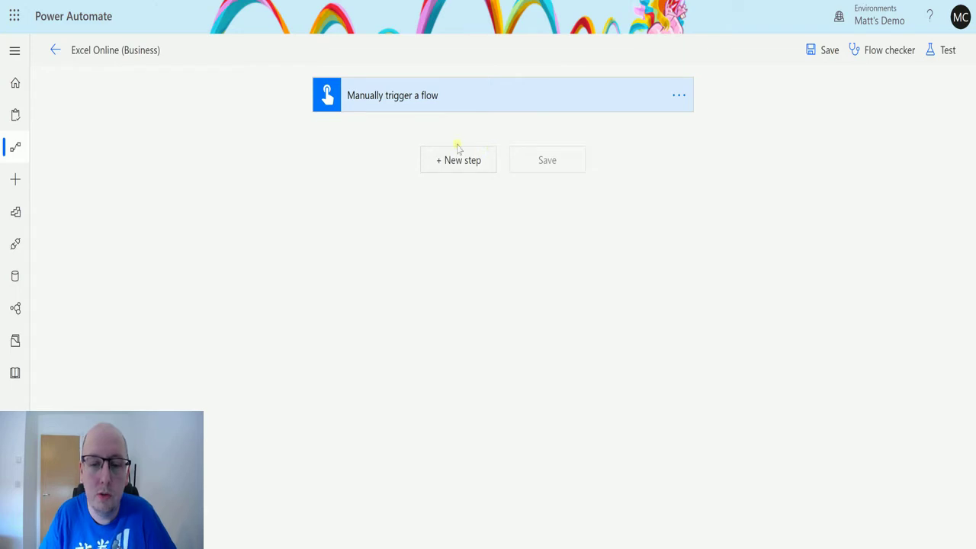
- Add an Excel Online (Business) 'Update a row' action beneath the manual trigger
left_click(431, 166)
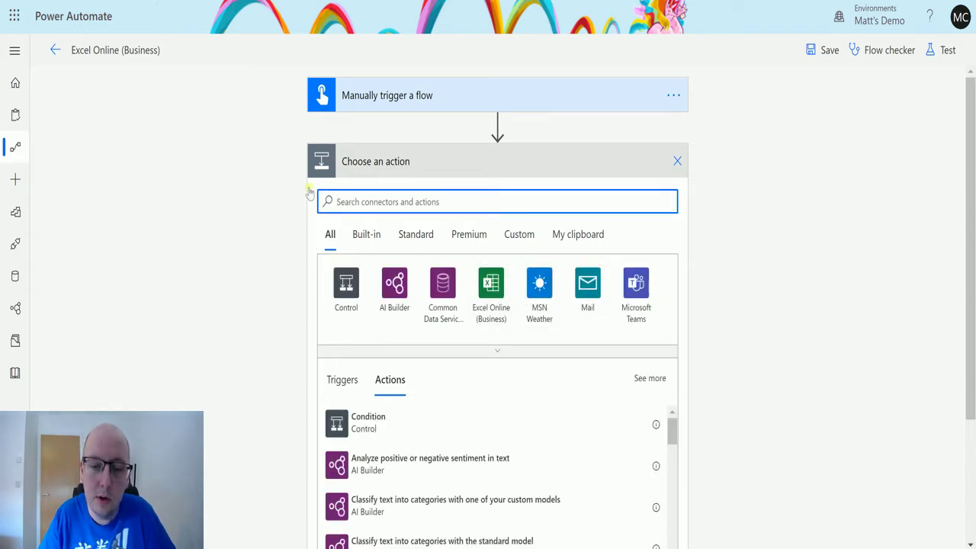
left_click(494, 283)
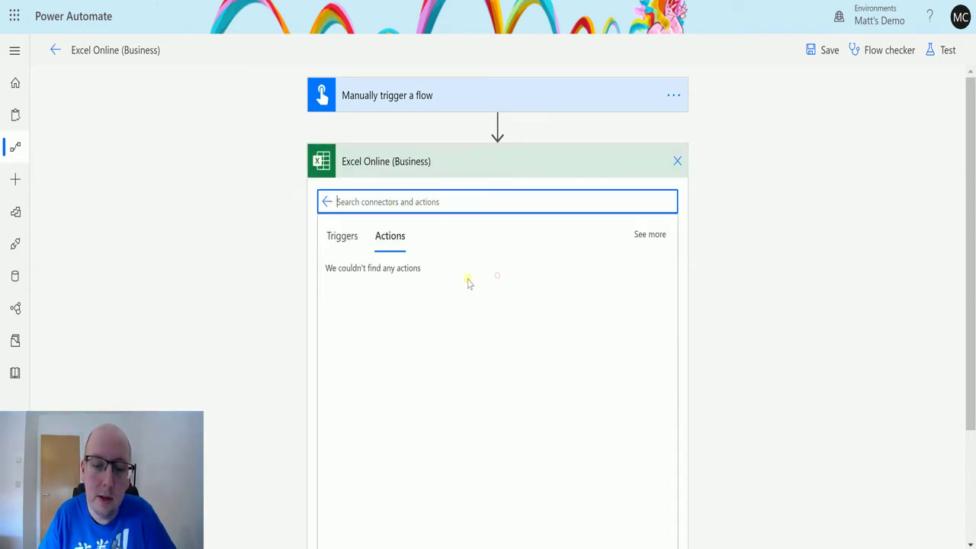
scroll(465, 402, "down", 1)
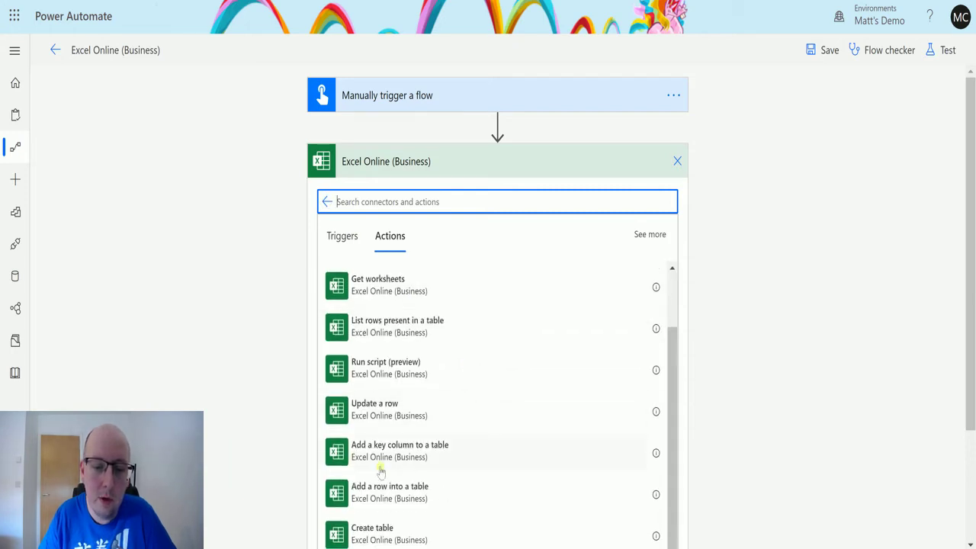
left_click(433, 416)
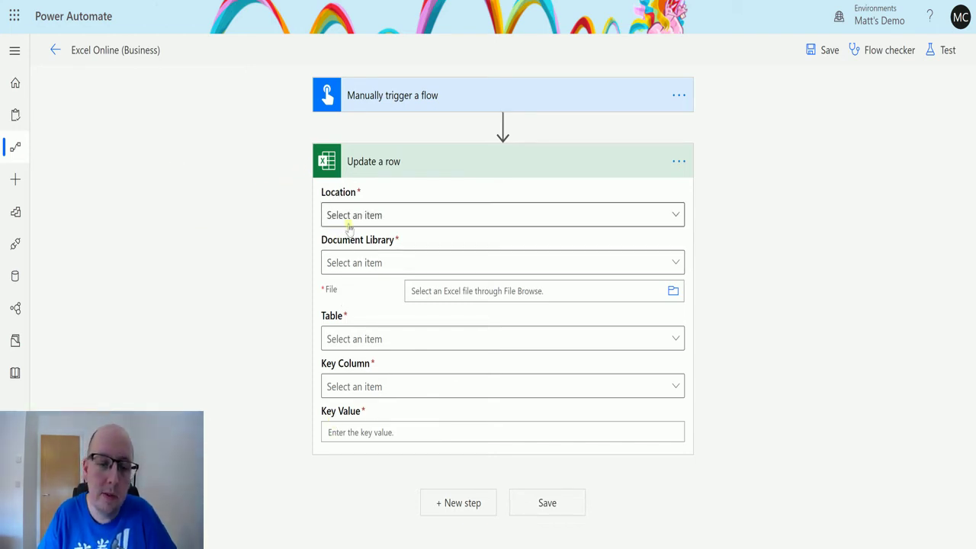
- Set Location to OneDrive for Business and Document Library to OneDrive
left_click(407, 218)
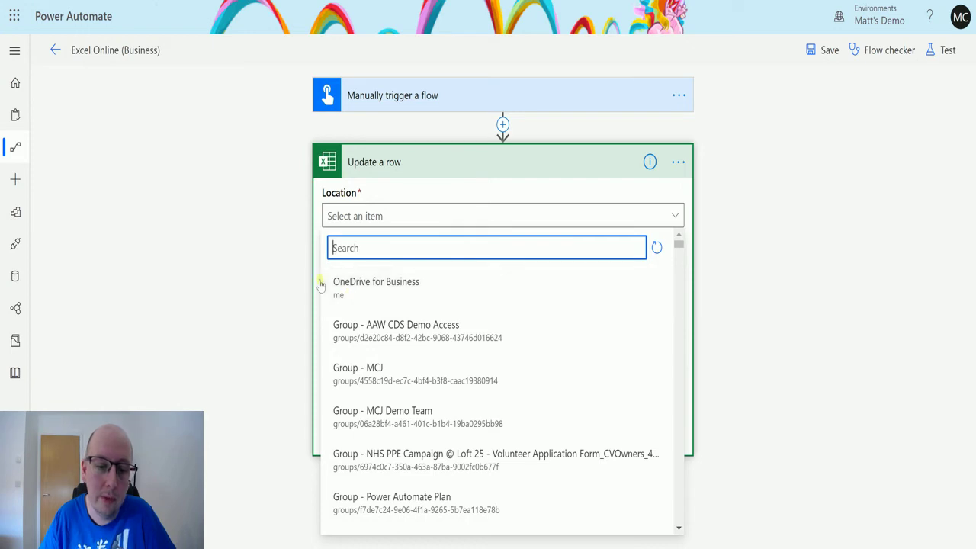
left_click(386, 287)
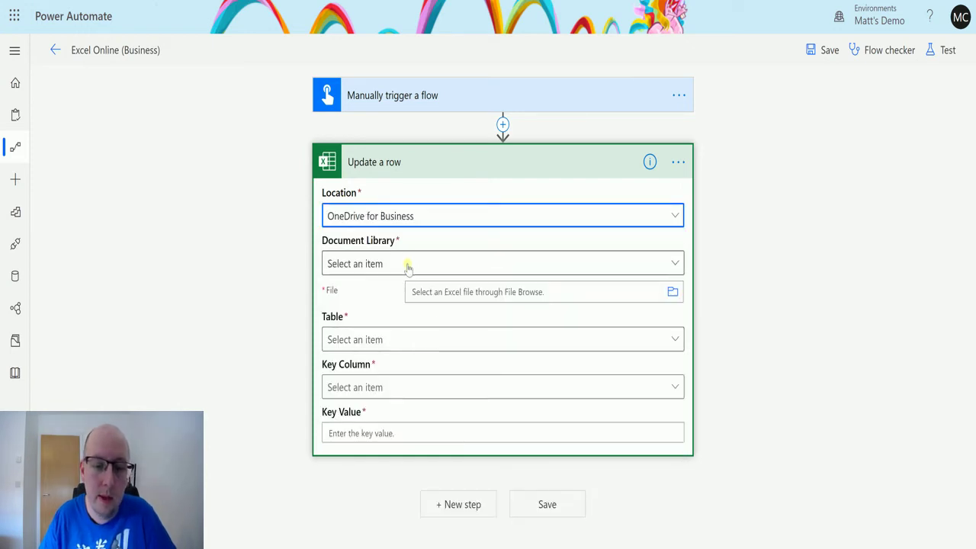
left_click(418, 264)
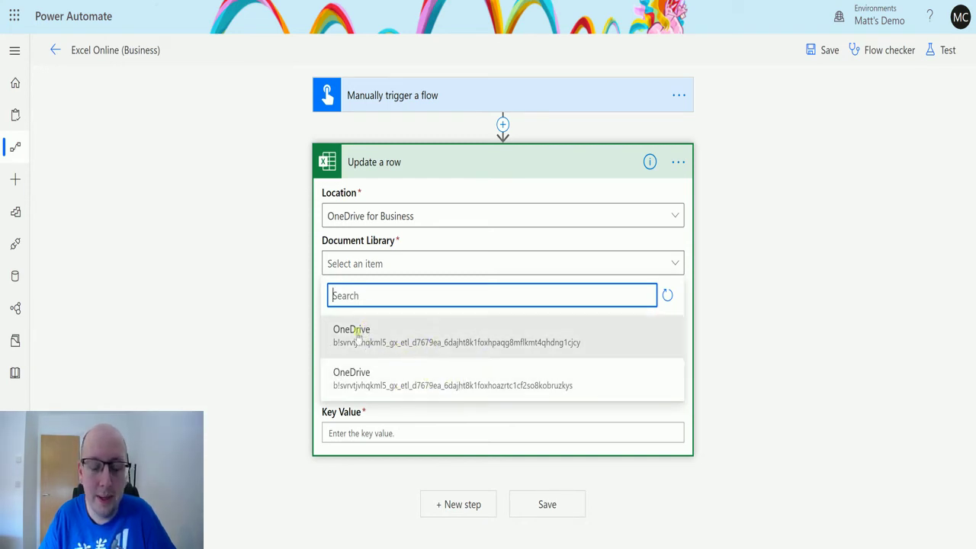
left_click(469, 347)
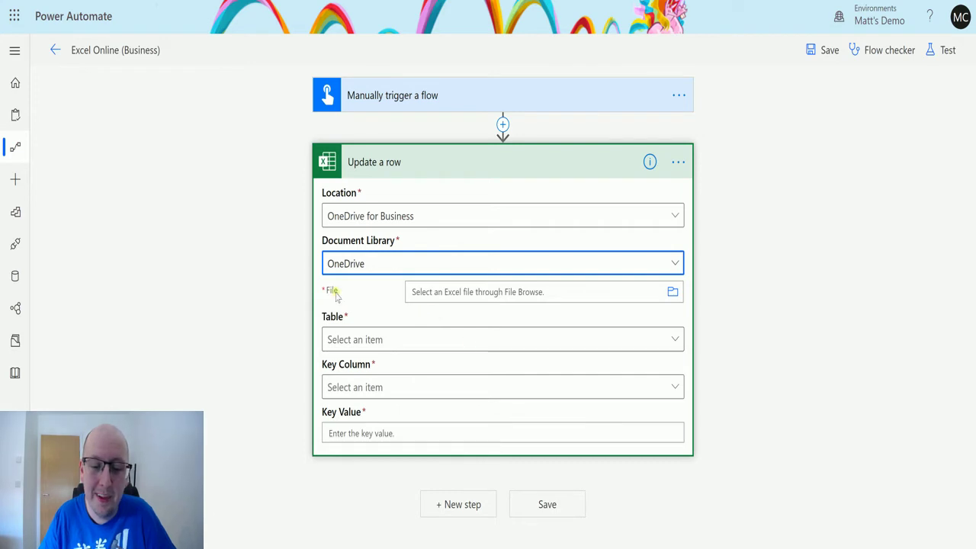
- Choose PowerAutomate > FlowBook.xlsx as the action's file
left_click(667, 296)
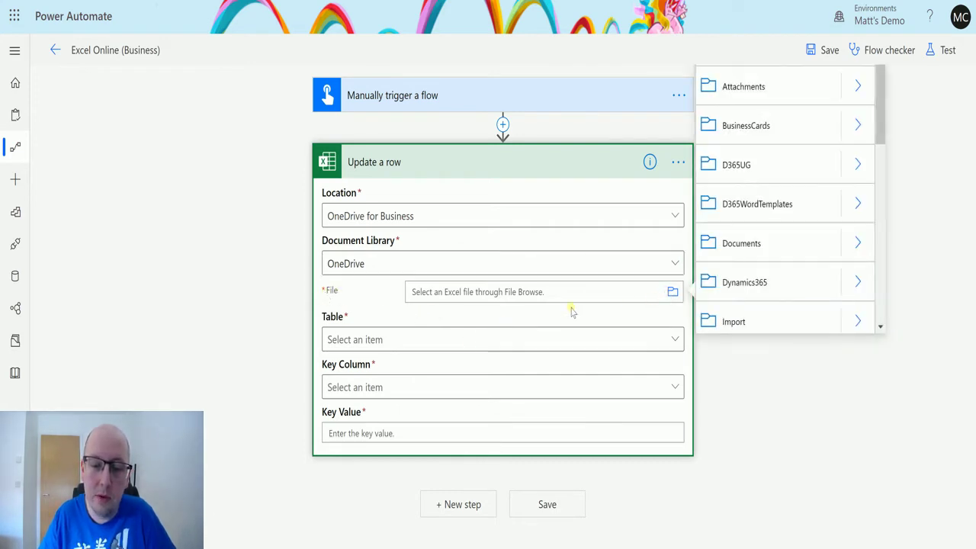
scroll(778, 232, "down", 1)
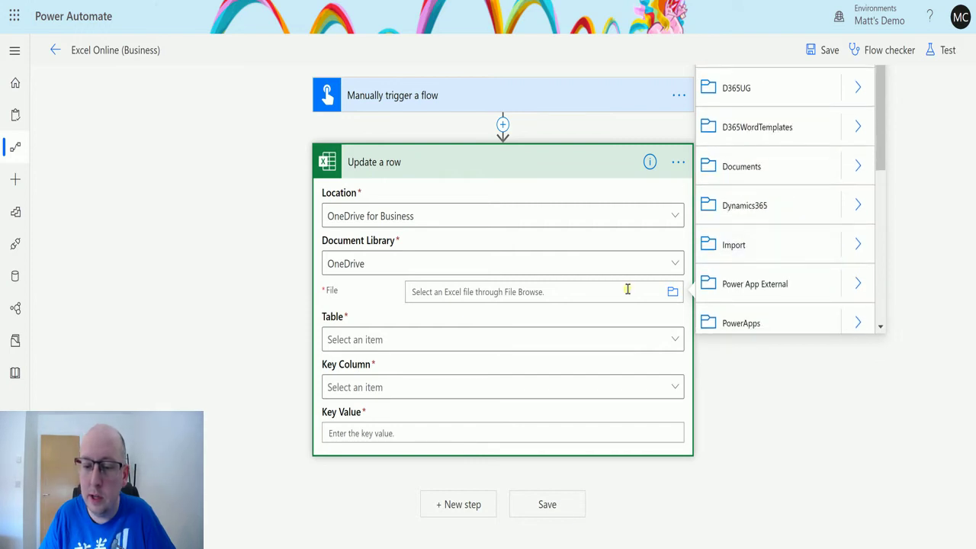
scroll(813, 221, "down", 1)
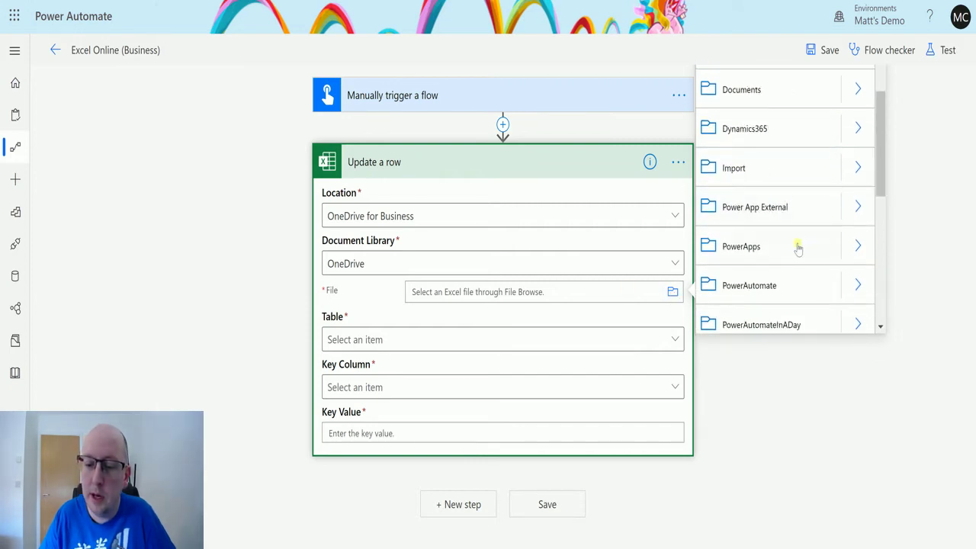
left_click(856, 285)
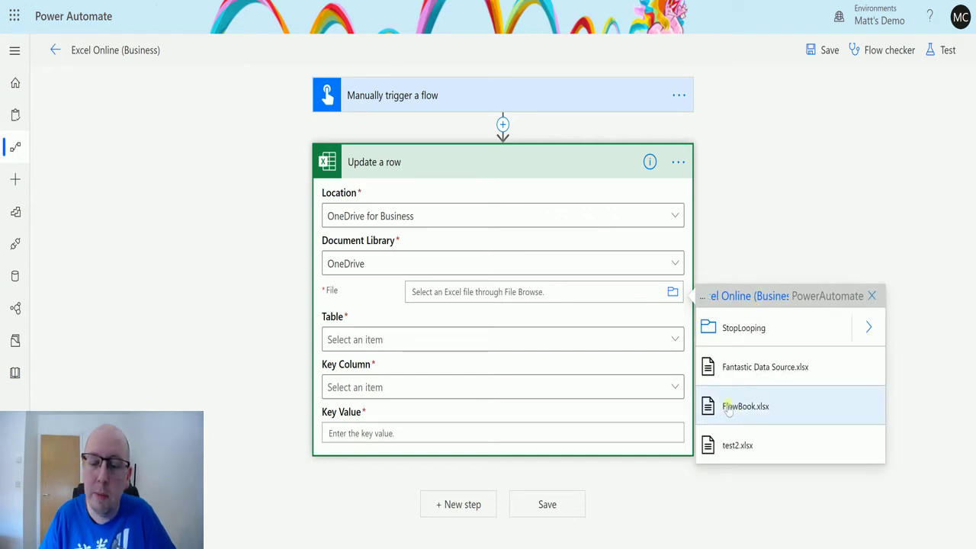
left_click(734, 407)
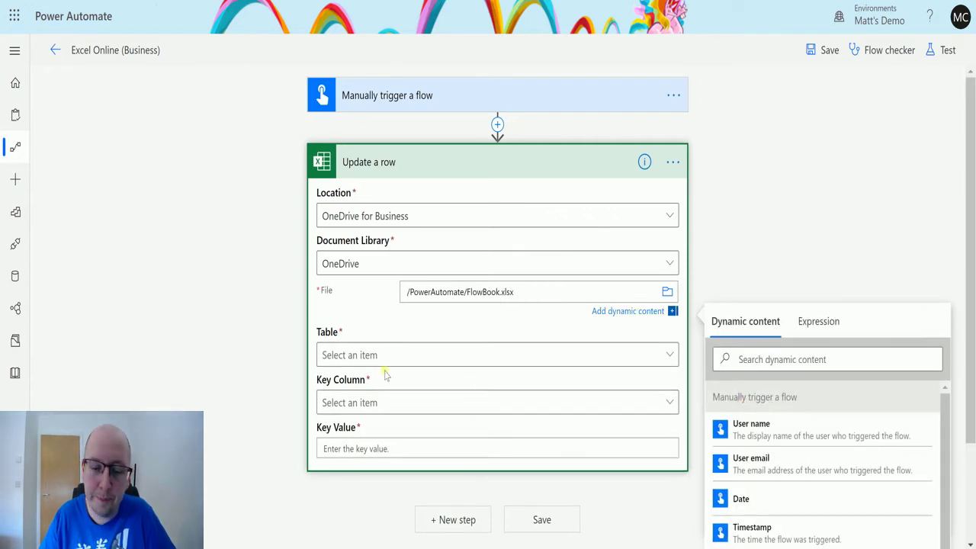
- Select Table1 as the table to update in FlowBook.xlsx
left_click(311, 336)
left_click(455, 344)
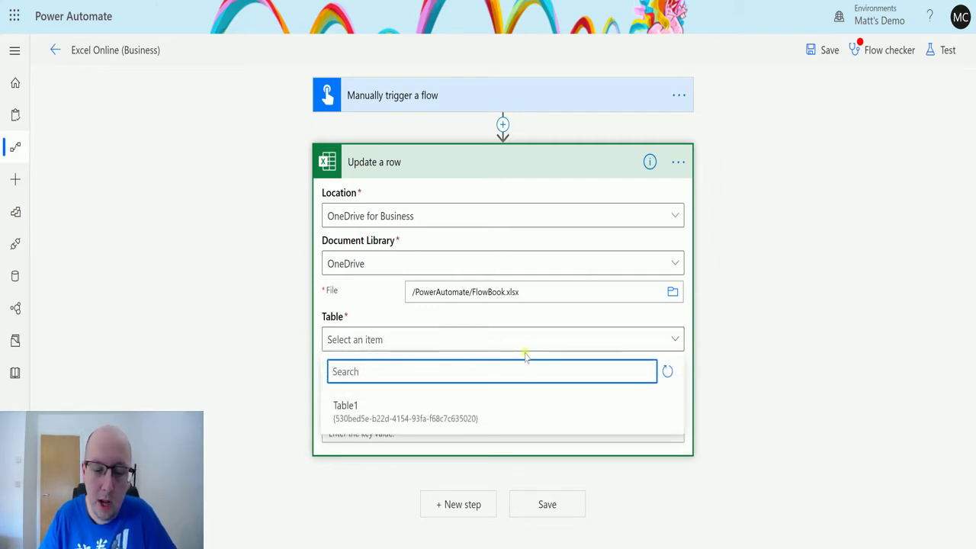
left_click(363, 410)
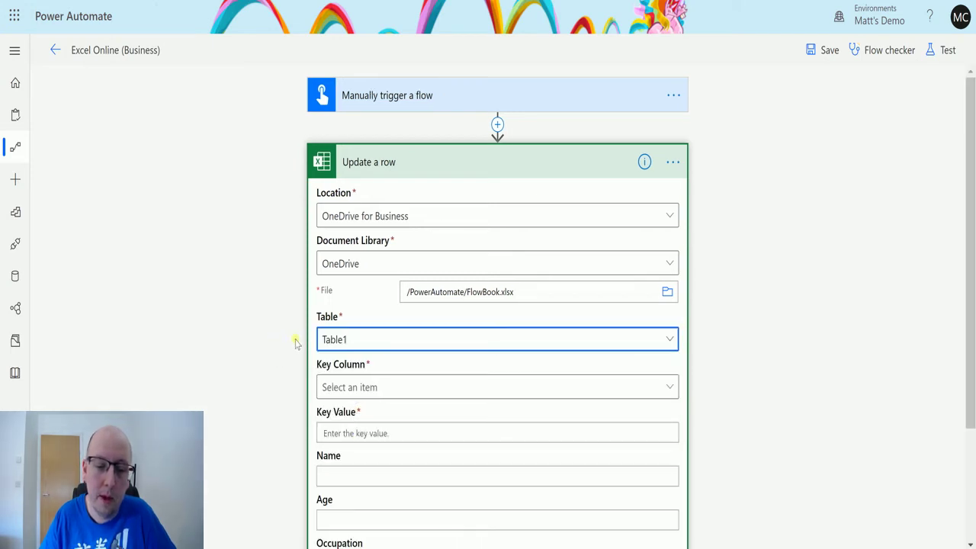
scroll(403, 383, "down", 2)
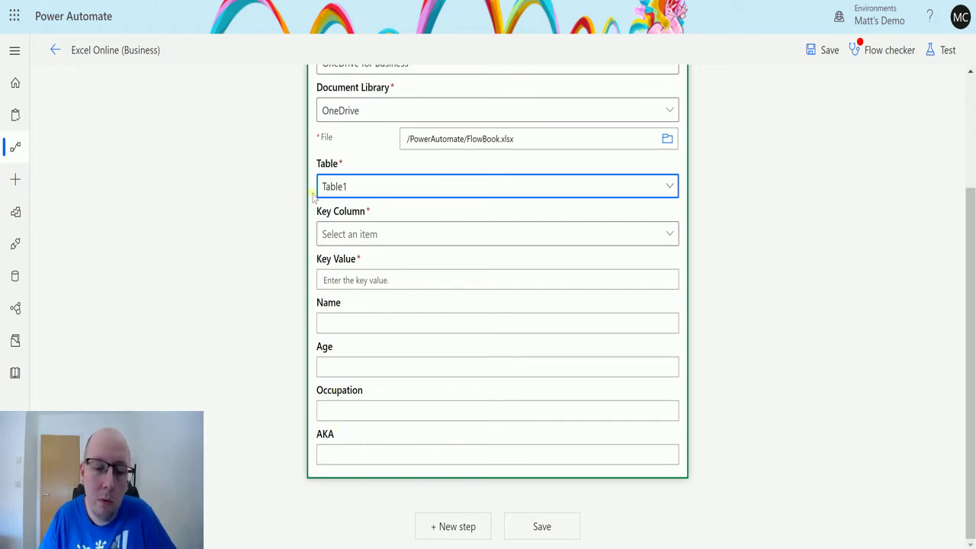
- Choose Name as the action's Key Column
left_click(283, 227)
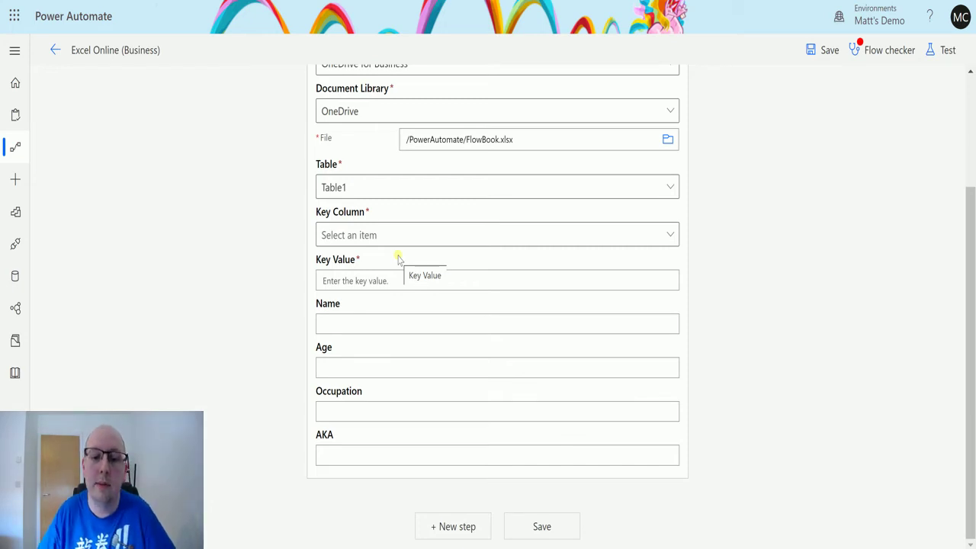
left_click(366, 234)
left_click(373, 235)
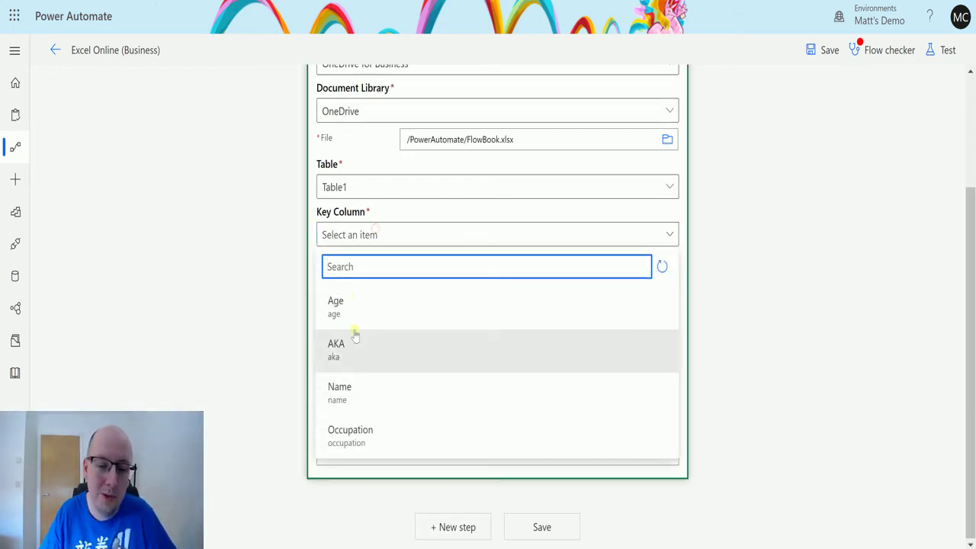
left_click(357, 389)
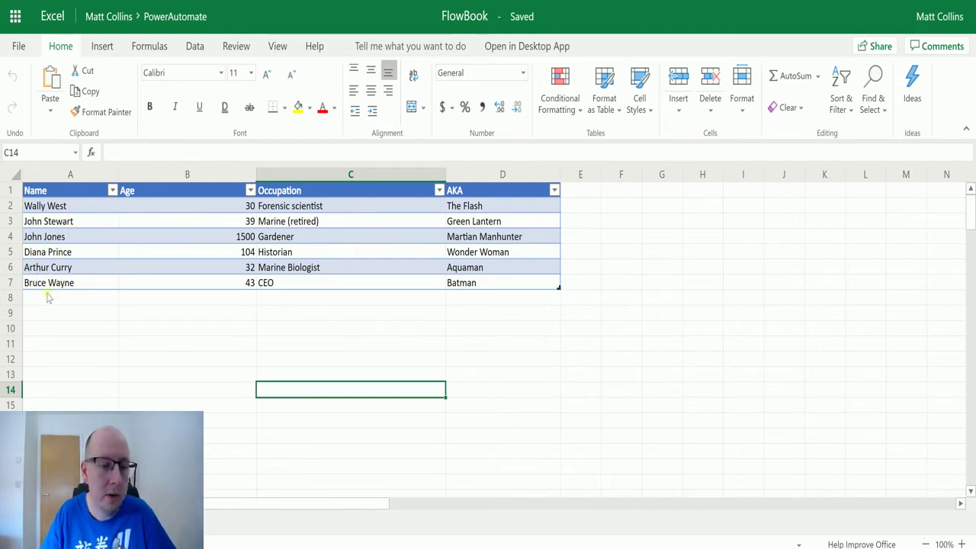
- Inspect the FlowBook table to confirm Wally West's current age of 30
left_click(48, 212)
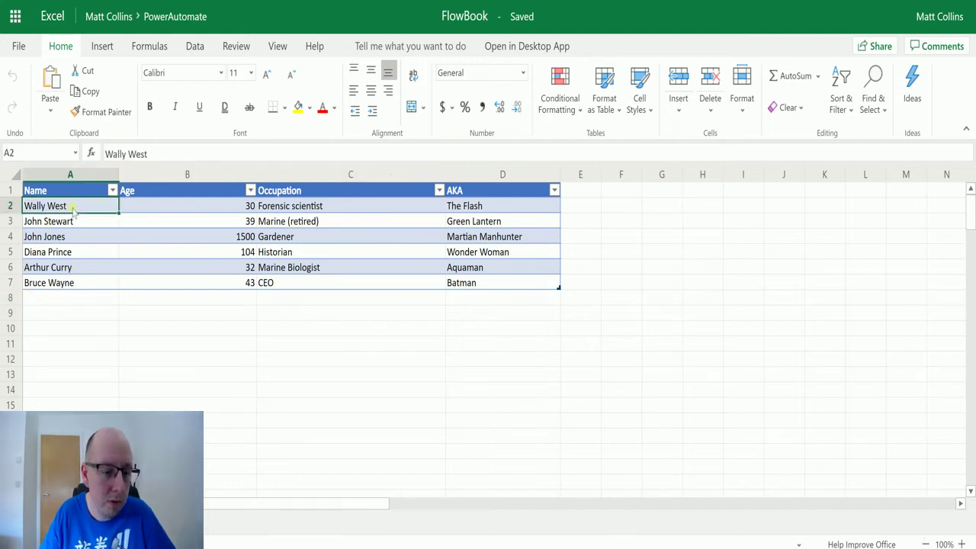
left_click(141, 251)
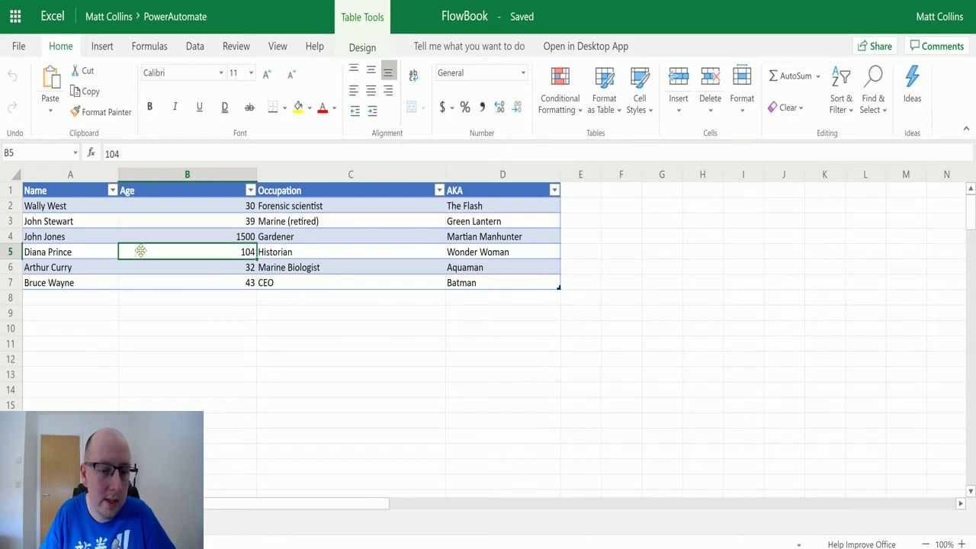
left_click(183, 210)
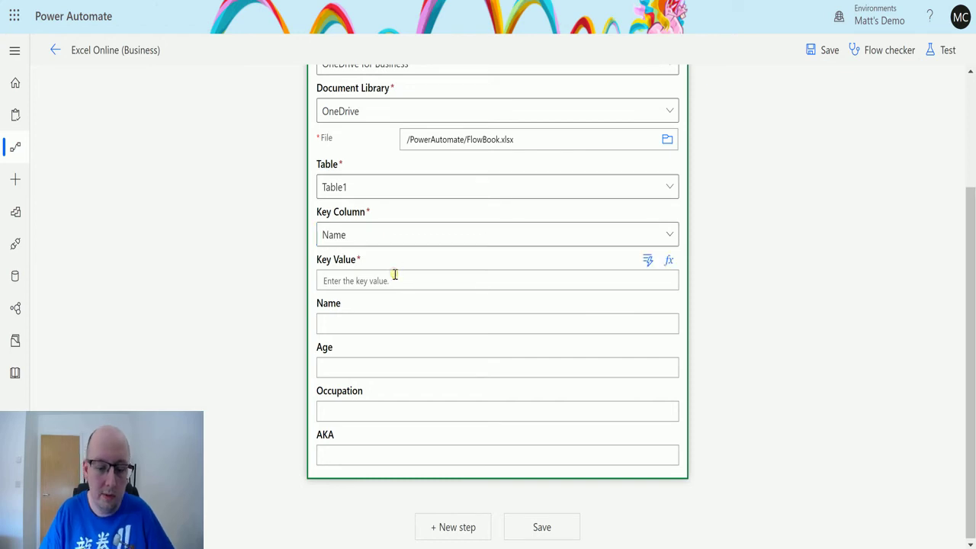
- Enter Wally West as the Key Value and 27 as the new Age
left_click(395, 274)
type("Wally West")
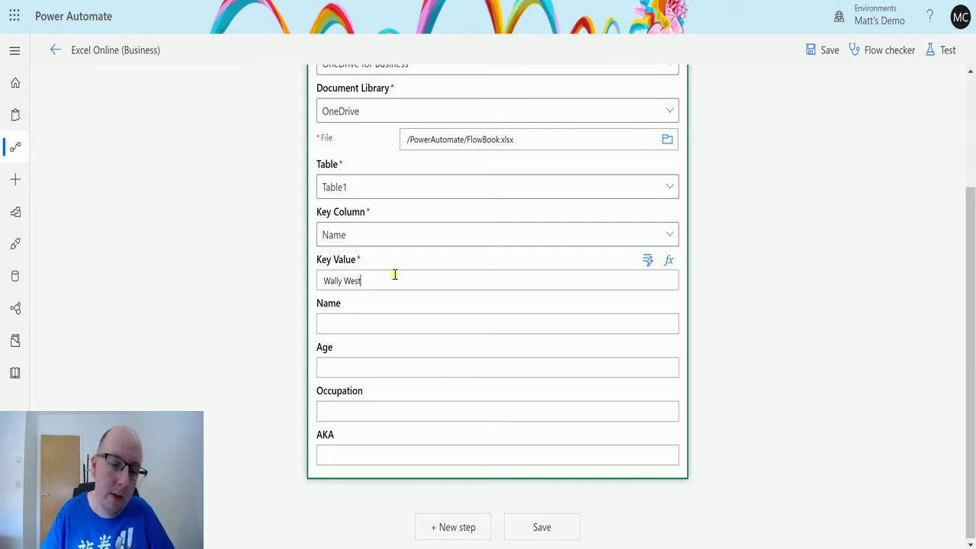
left_click(356, 366)
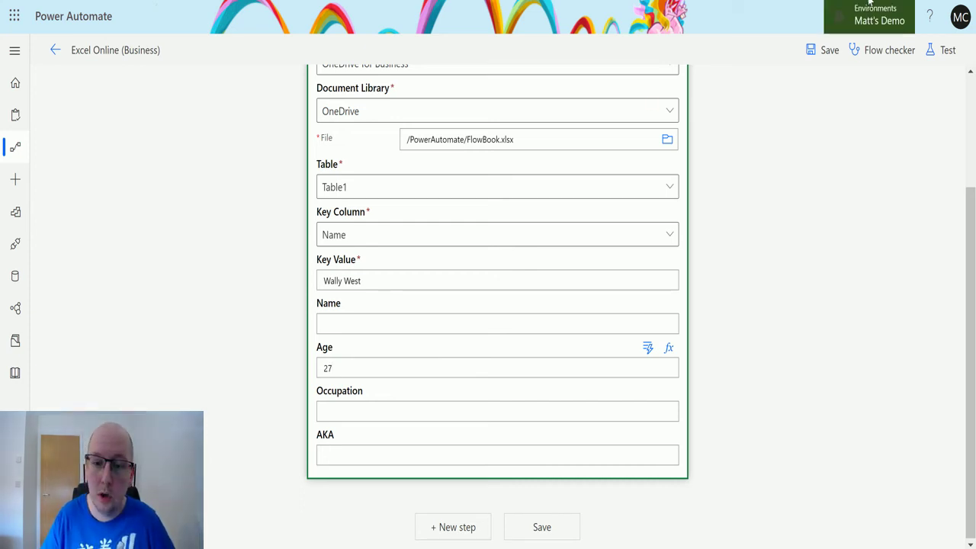
- Save the flow and test it with a manual trigger, running it to completion
left_click(947, 50)
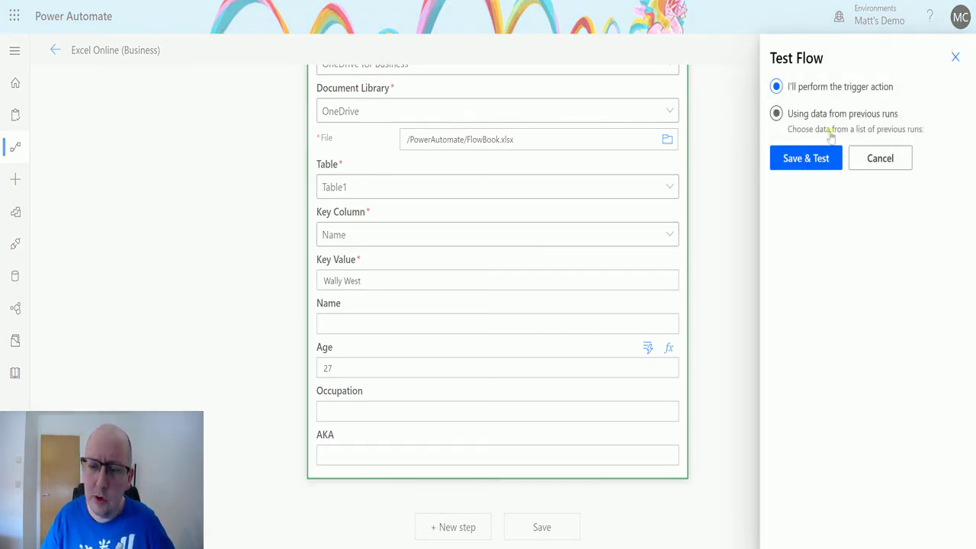
left_click(817, 154)
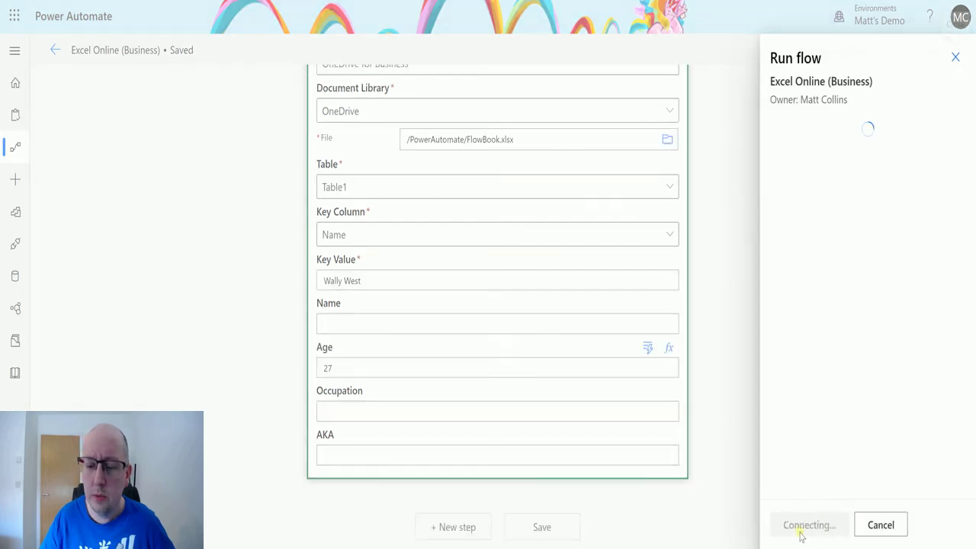
left_click(800, 526)
left_click(800, 526)
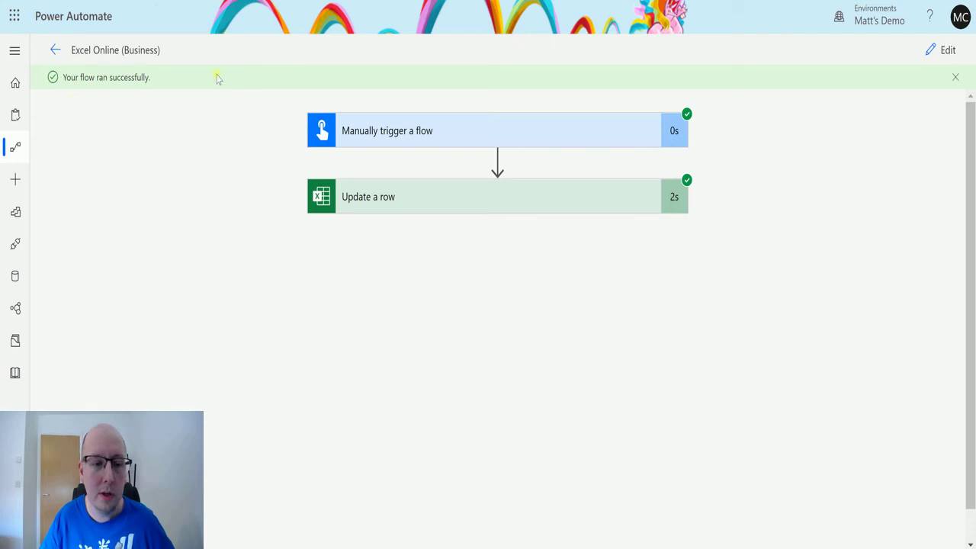
- Expand the Update a row run details and review the output body showing Age 27
left_click(399, 191)
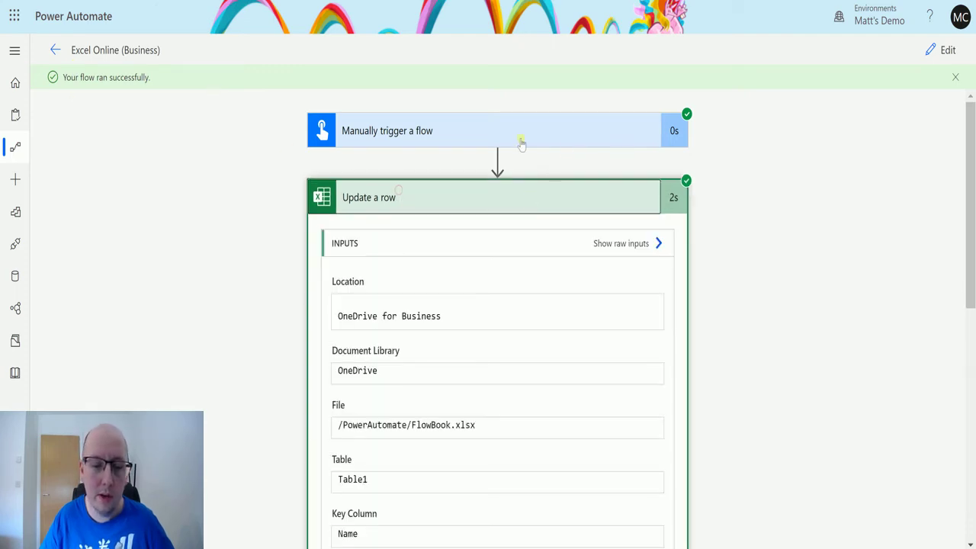
scroll(595, 171, "down", 2)
scroll(523, 198, "down", 3)
scroll(388, 285, "down", 2)
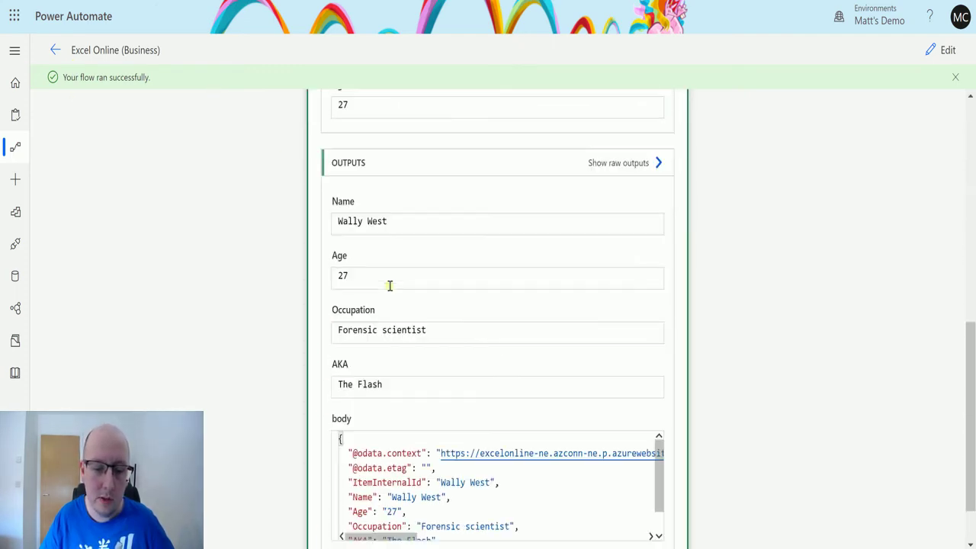
scroll(424, 244, "up", 1)
scroll(390, 239, "down", 1)
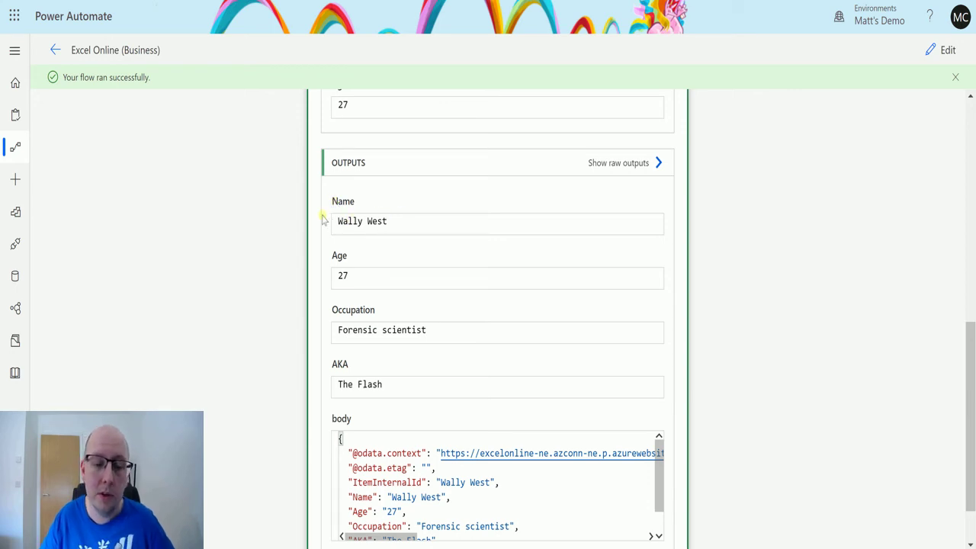
scroll(360, 325, "down", 1)
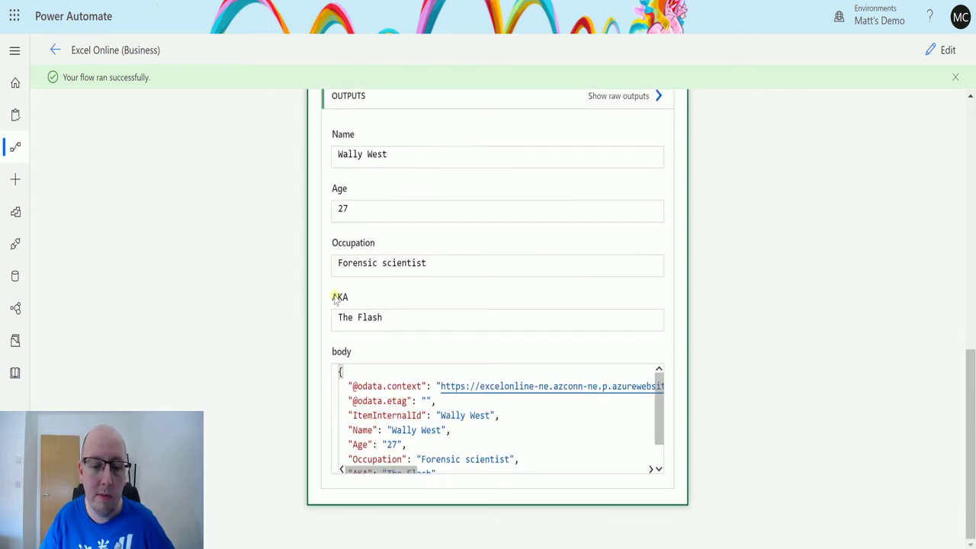
scroll(494, 414, "down", 1)
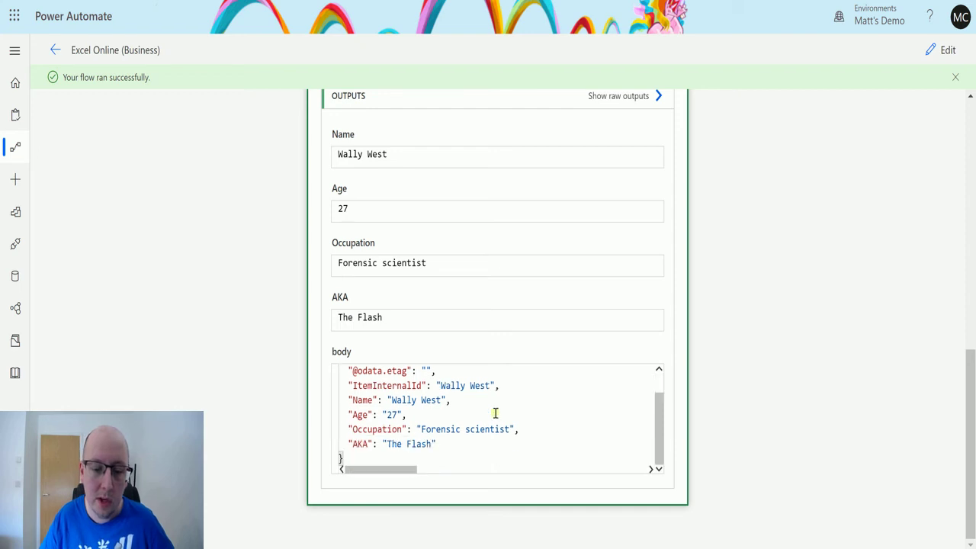
scroll(494, 414, "up", 2)
scroll(592, 218, "up", 1)
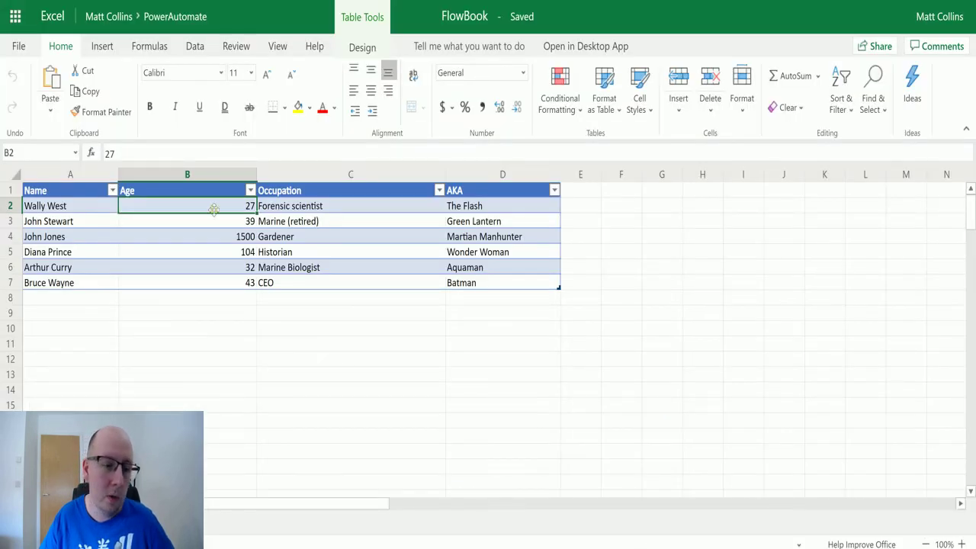
left_click(75, 211)
left_click(173, 213)
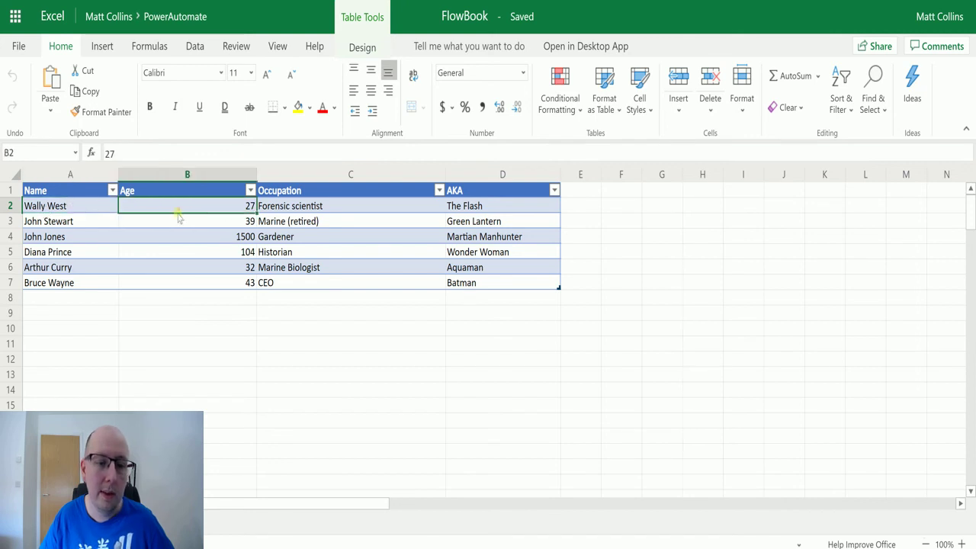